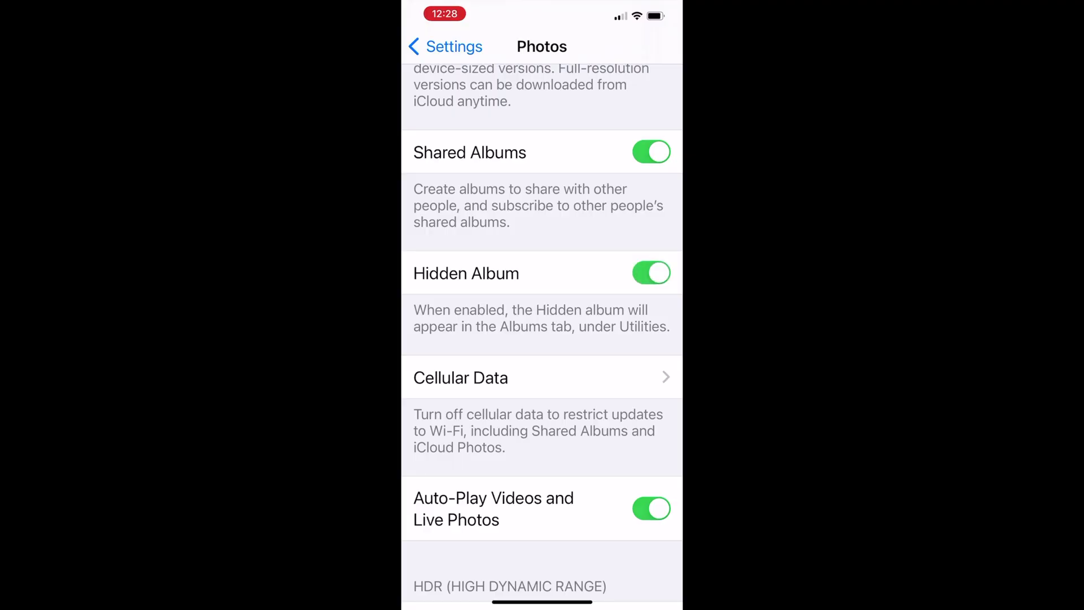
Back out of Photos settings to the main Settings list, with Hidden Album left on
click(447, 46)
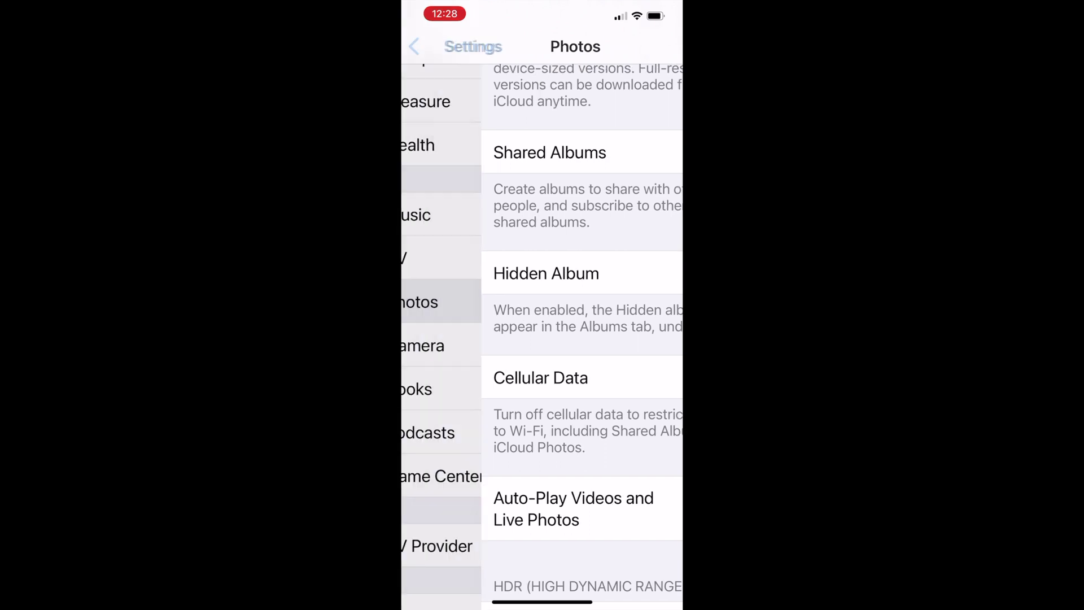
Go home, open Photos and choose Hide for five selected selfies in Recents
drag(542, 602, 542, 395)
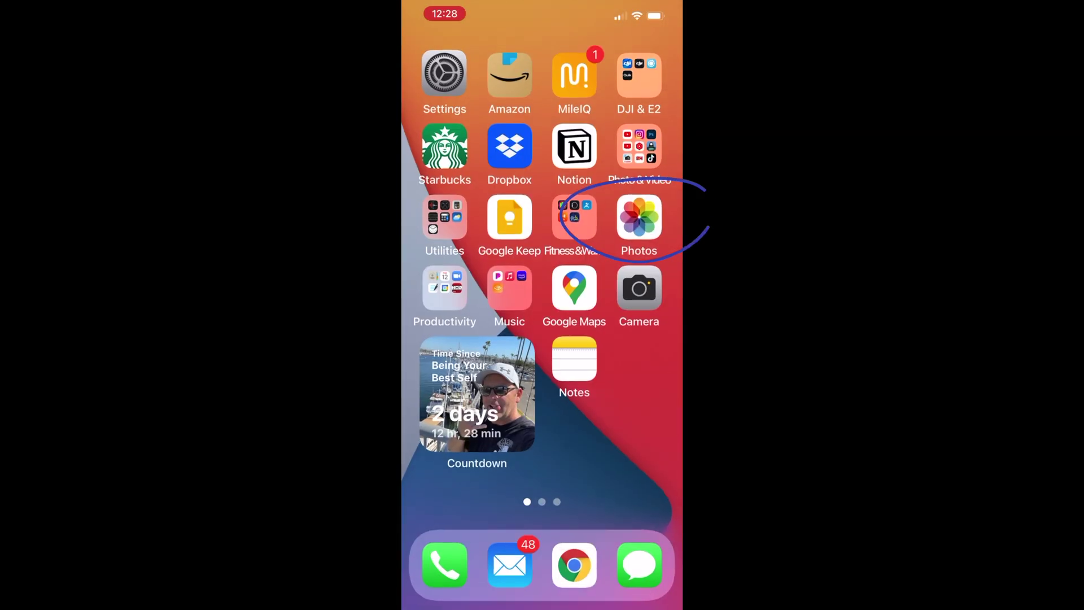
click(639, 215)
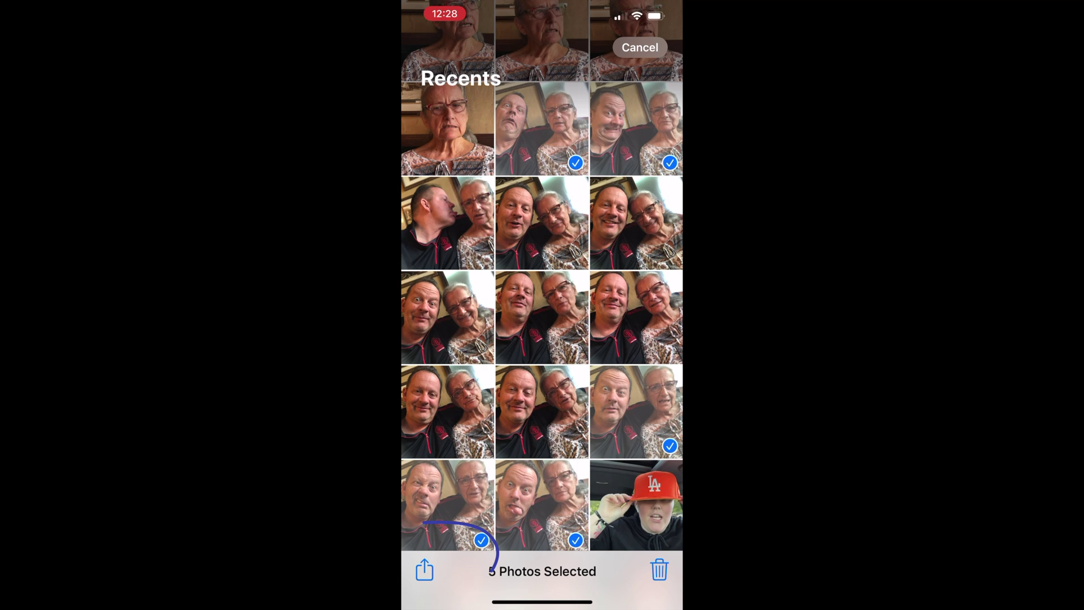
click(424, 570)
scroll(542, 339, down, 2)
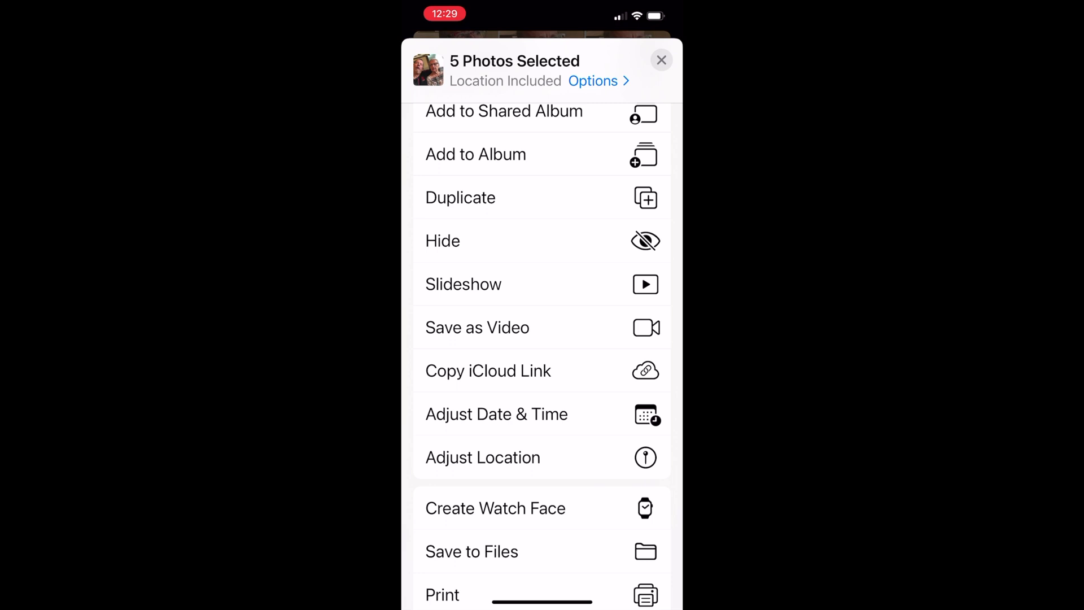
click(443, 241)
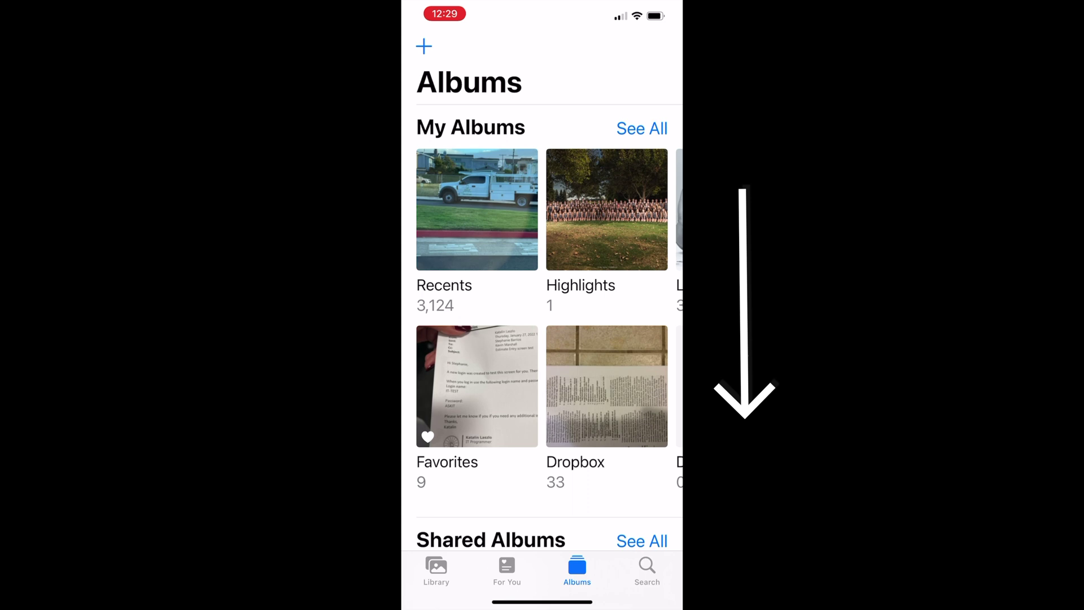
Scroll Albums down to Utilities and open Hidden to confirm the five photos
scroll(542, 305, down, 2)
scroll(543, 305, down, 5)
scroll(543, 305, down, 4)
scroll(542, 305, down, 5)
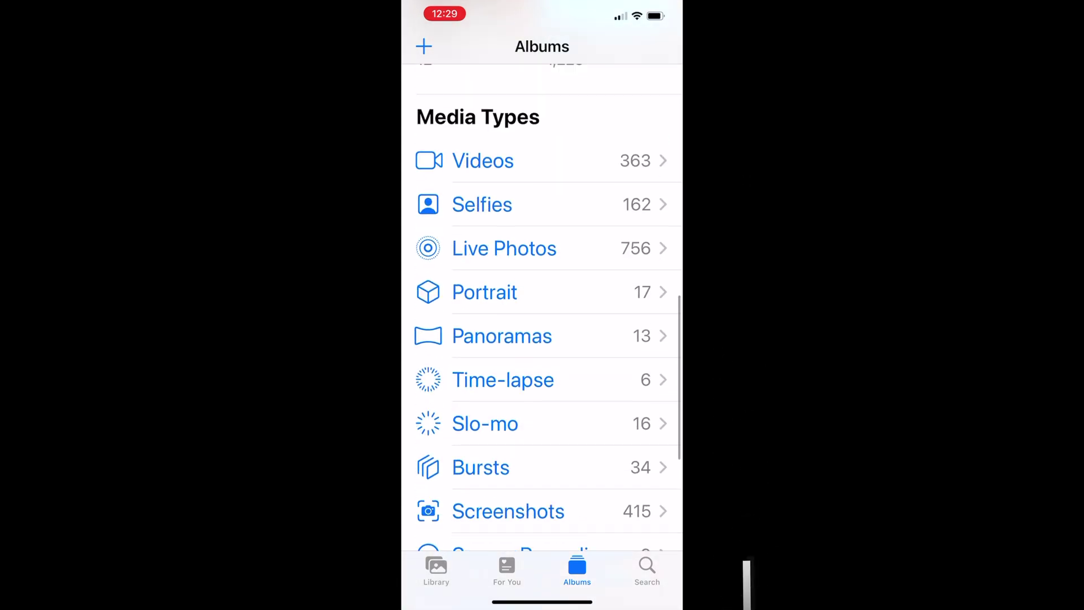
scroll(542, 305, down, 4)
scroll(542, 305, down, 4)
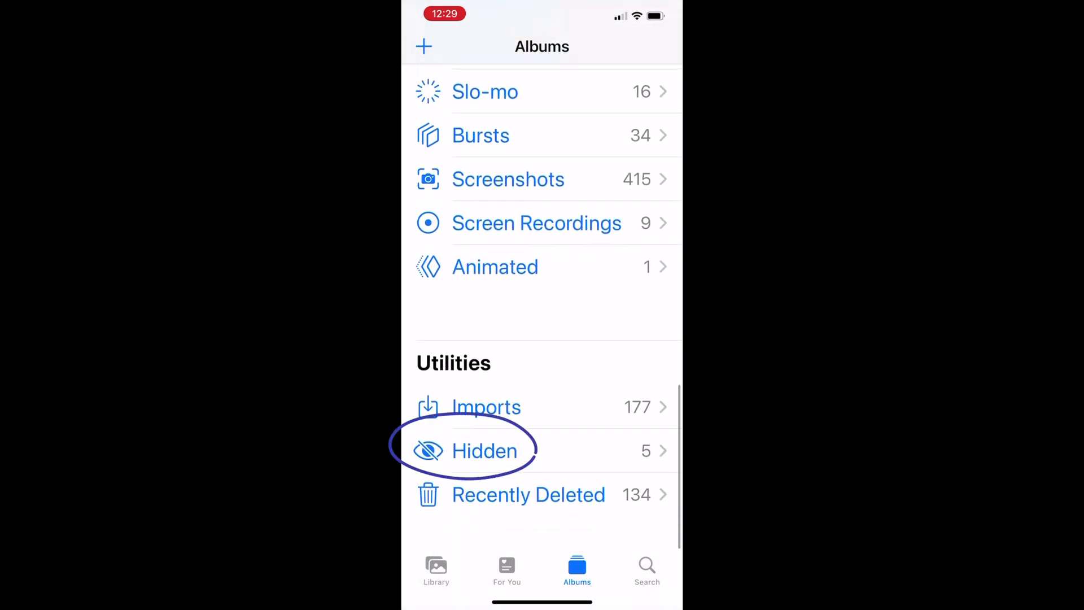
click(484, 451)
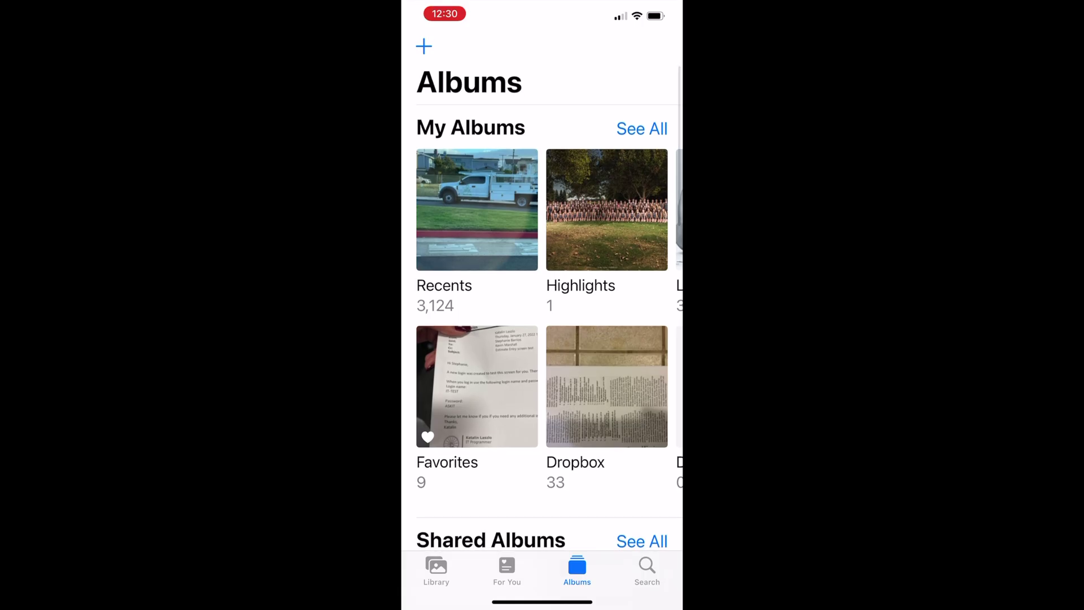
Open the Hidden album and select all five hidden photos
scroll(542, 316, down, 10)
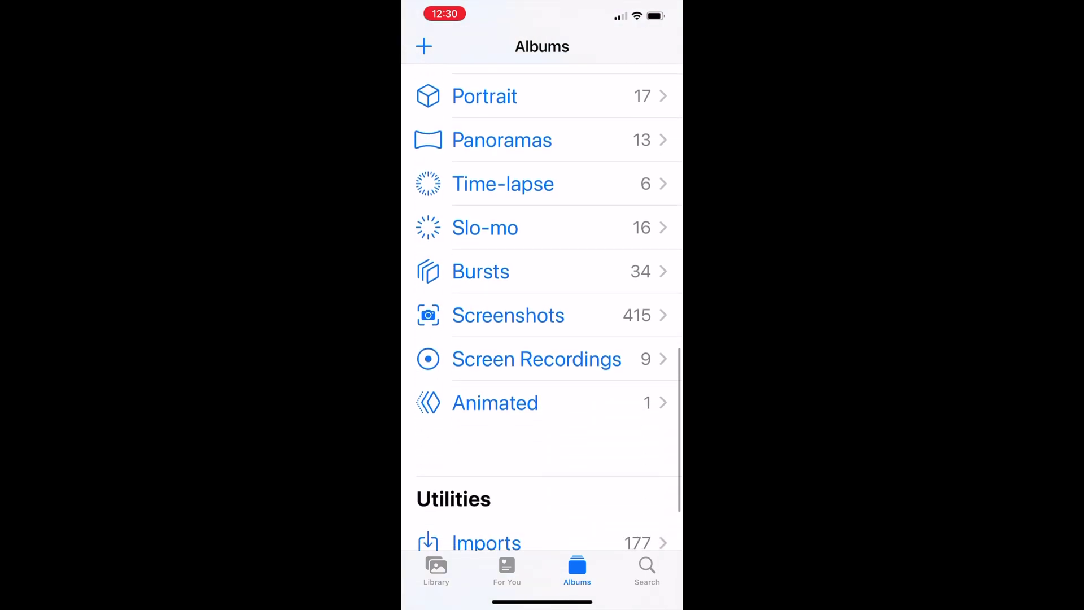
scroll(542, 316, down, 3)
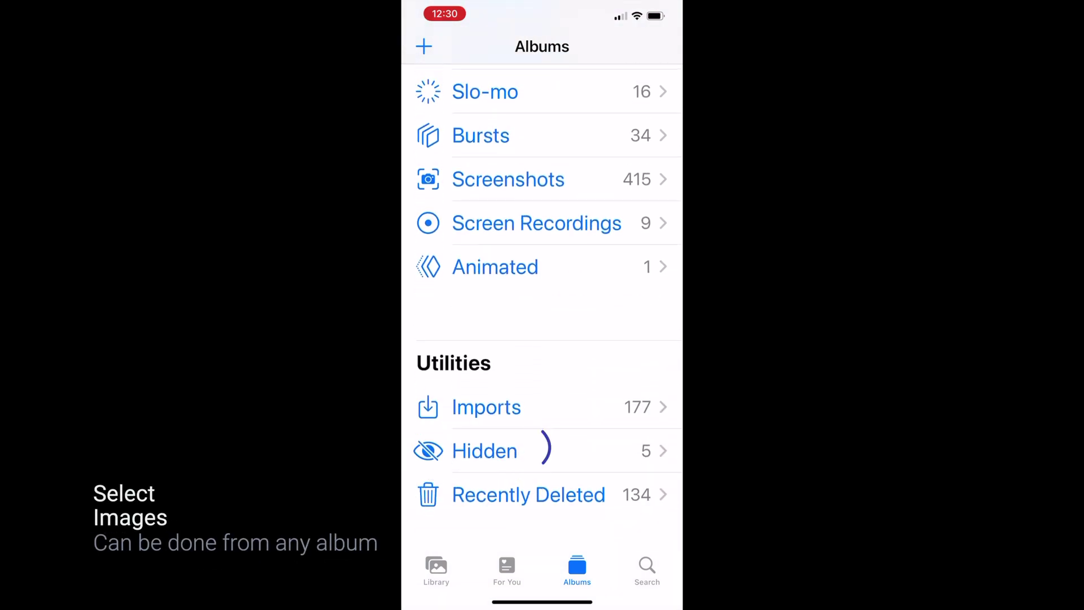
click(485, 450)
click(614, 47)
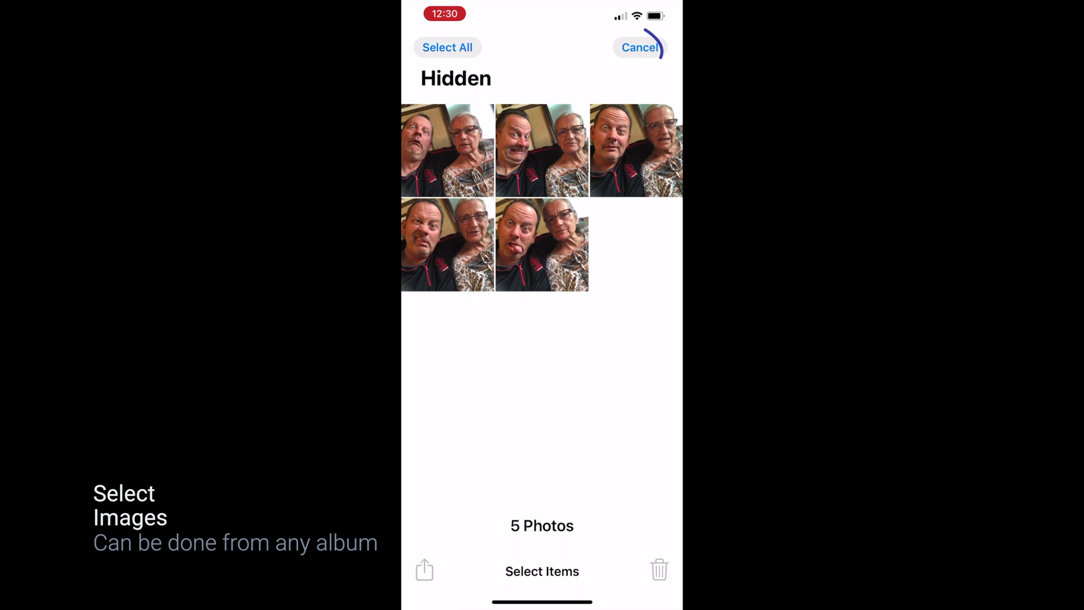
mouse_move(446, 150)
mouse_down()
mouse_move(637, 149)
mouse_move(542, 244)
mouse_up()
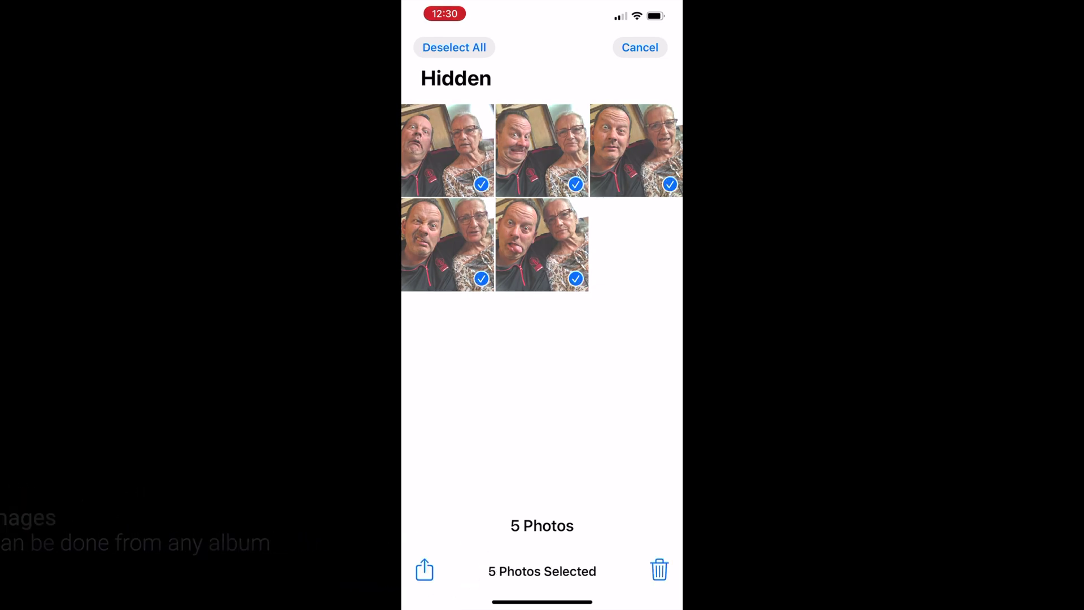
Share the five photos to Notes, saving them into 'Me and mom' under All iCloud
click(425, 570)
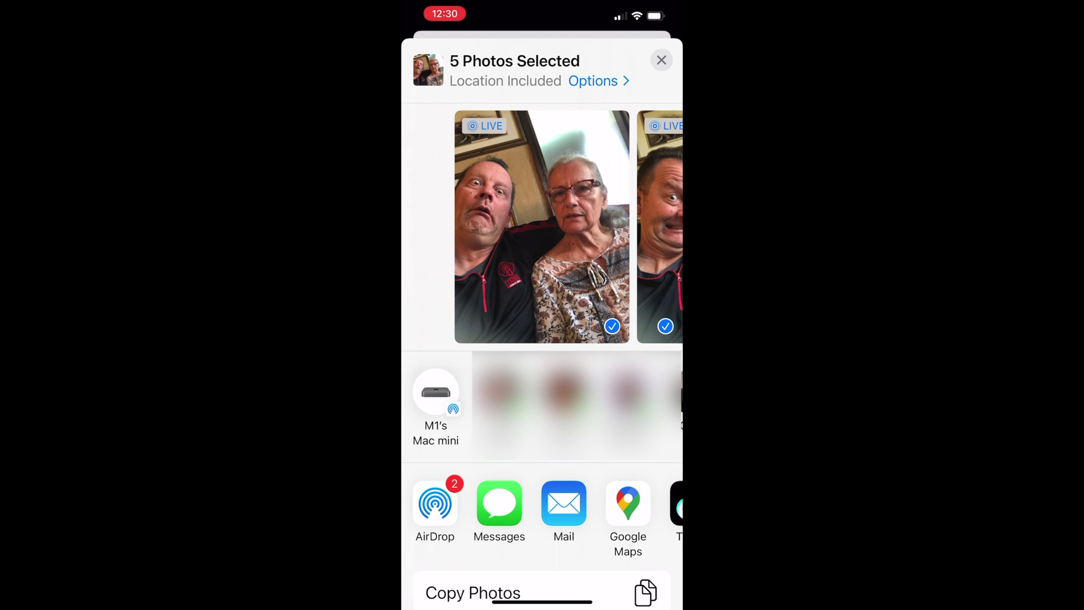
drag(622, 503, 440, 503)
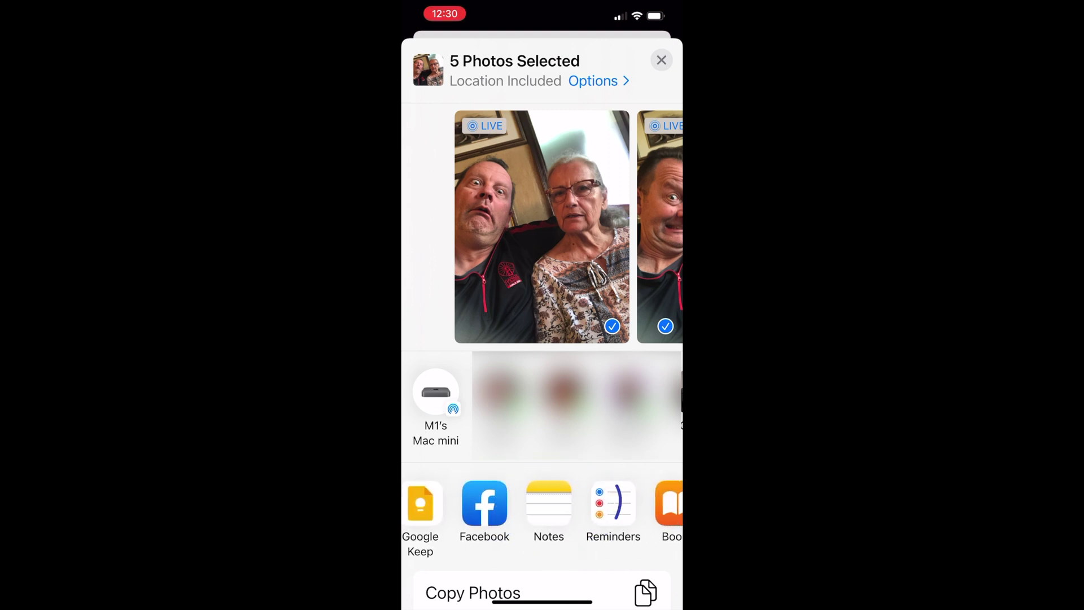
click(549, 503)
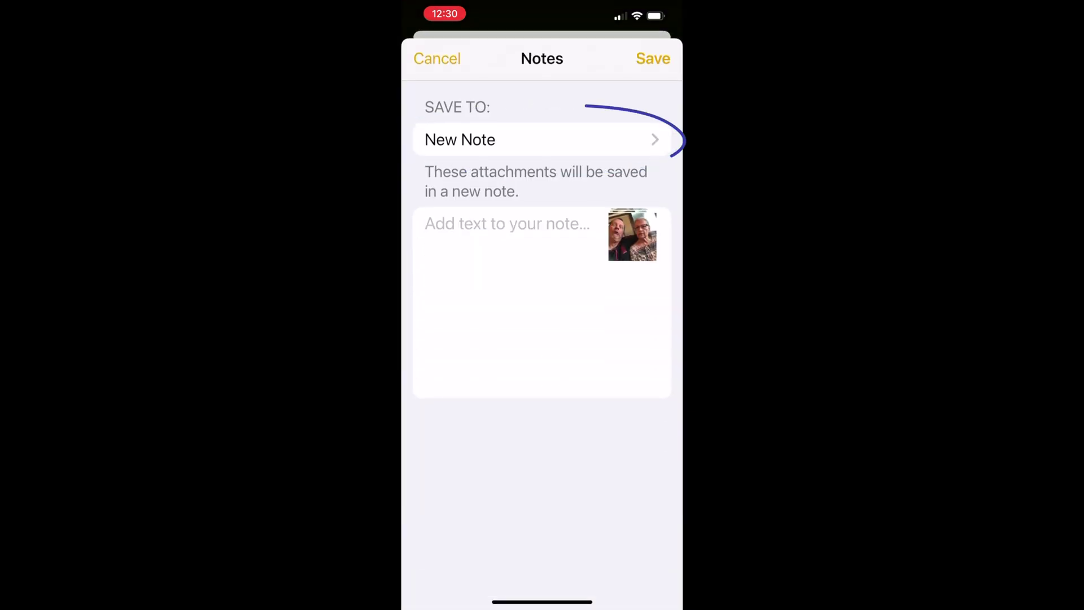
click(542, 140)
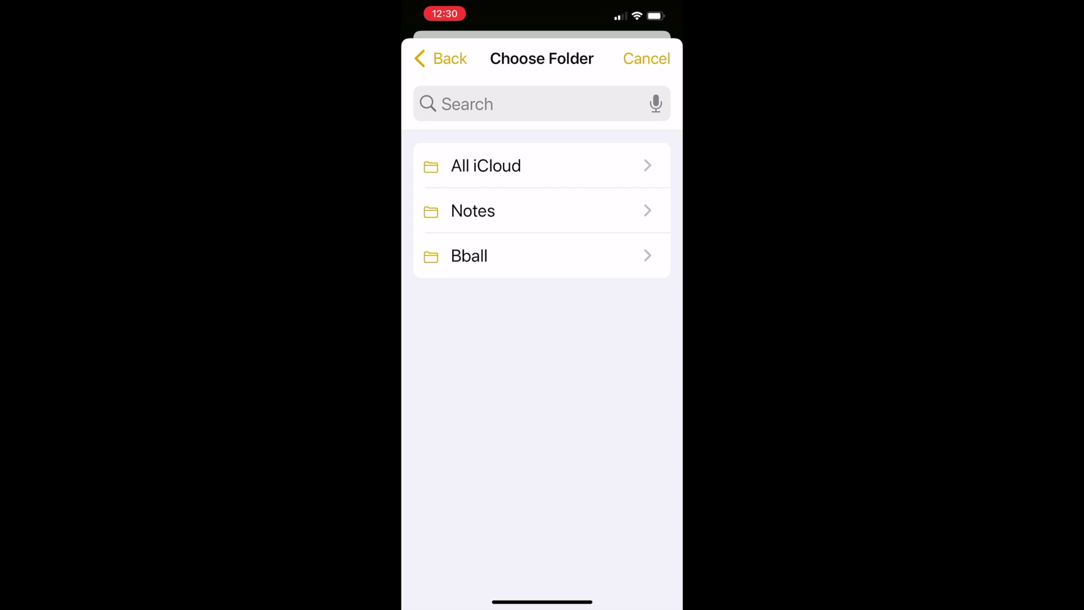
click(485, 165)
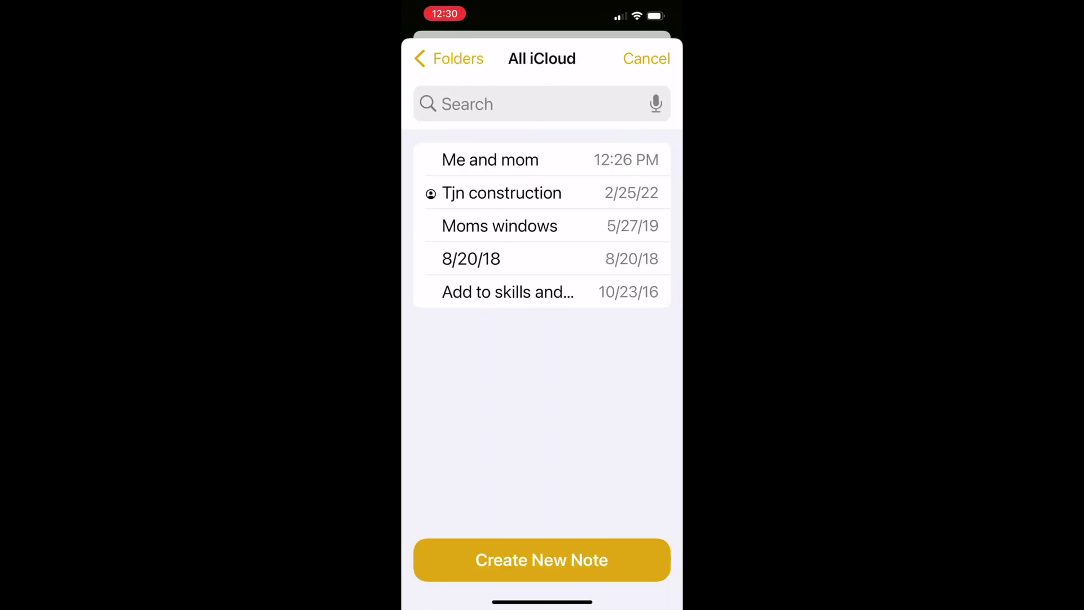
click(491, 160)
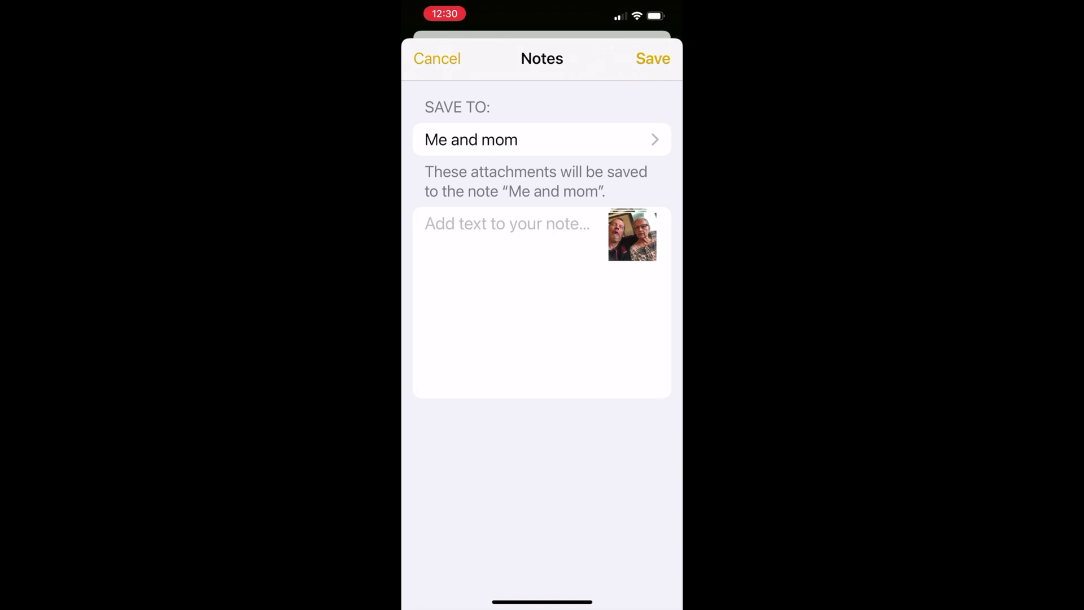
click(639, 46)
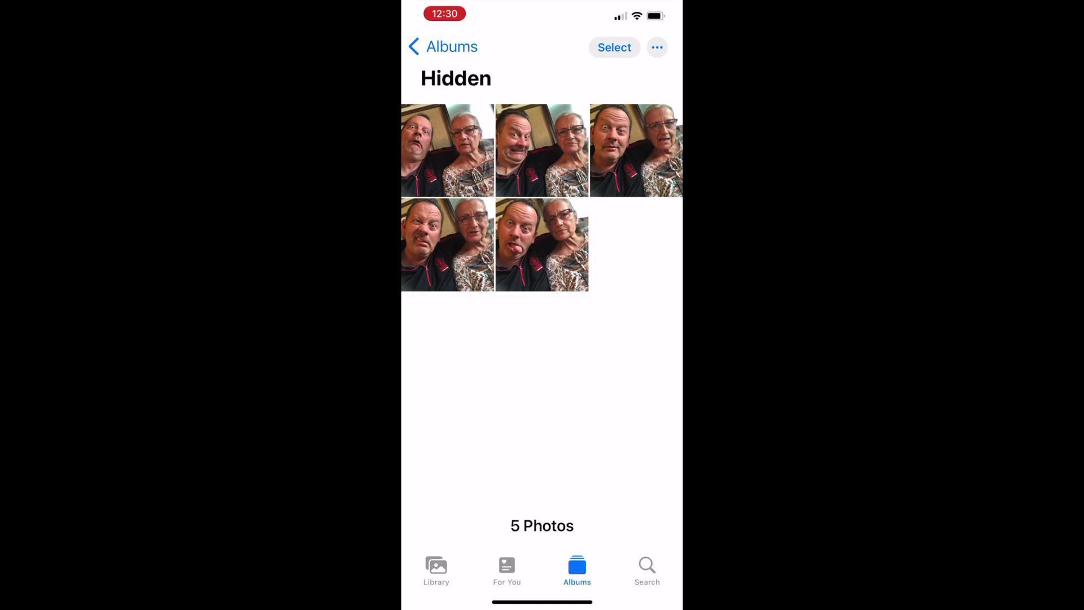
Select all five photos in the Hidden album and bring up the Unhide action
click(448, 245)
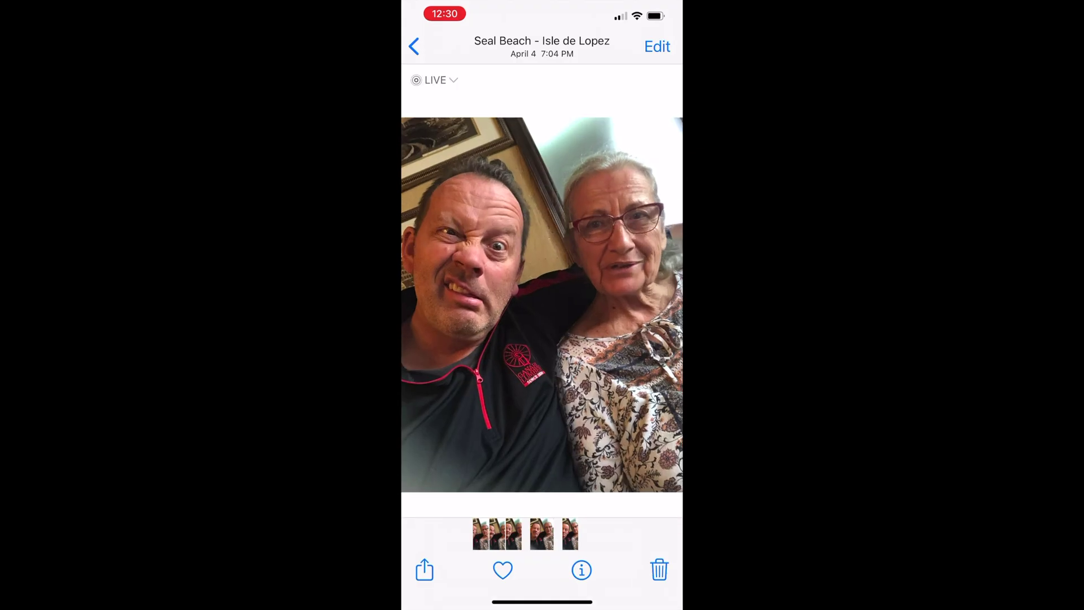
click(414, 47)
click(614, 47)
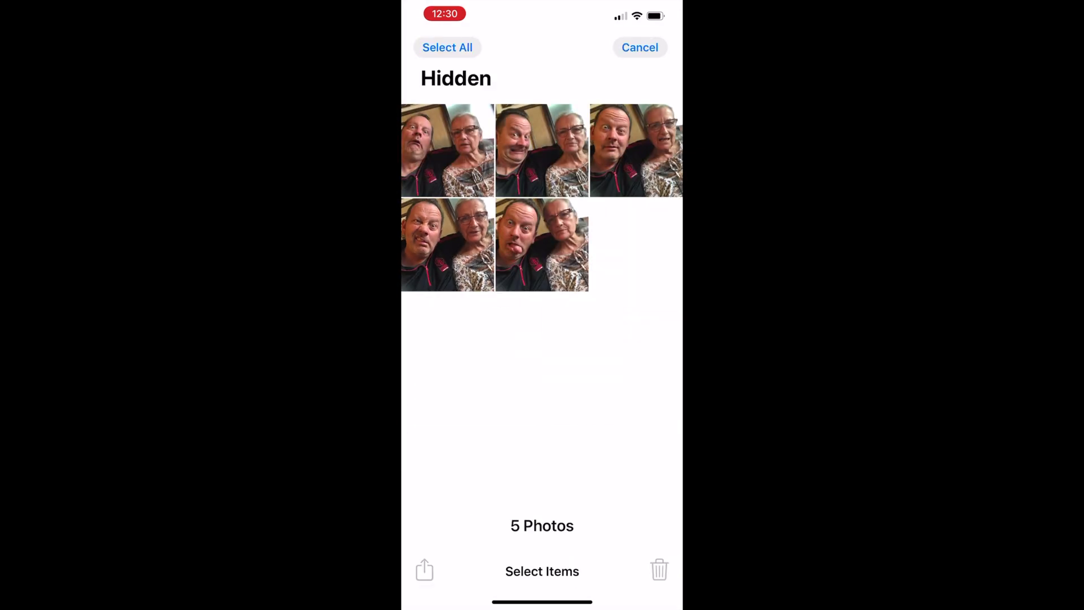
click(447, 245)
click(448, 150)
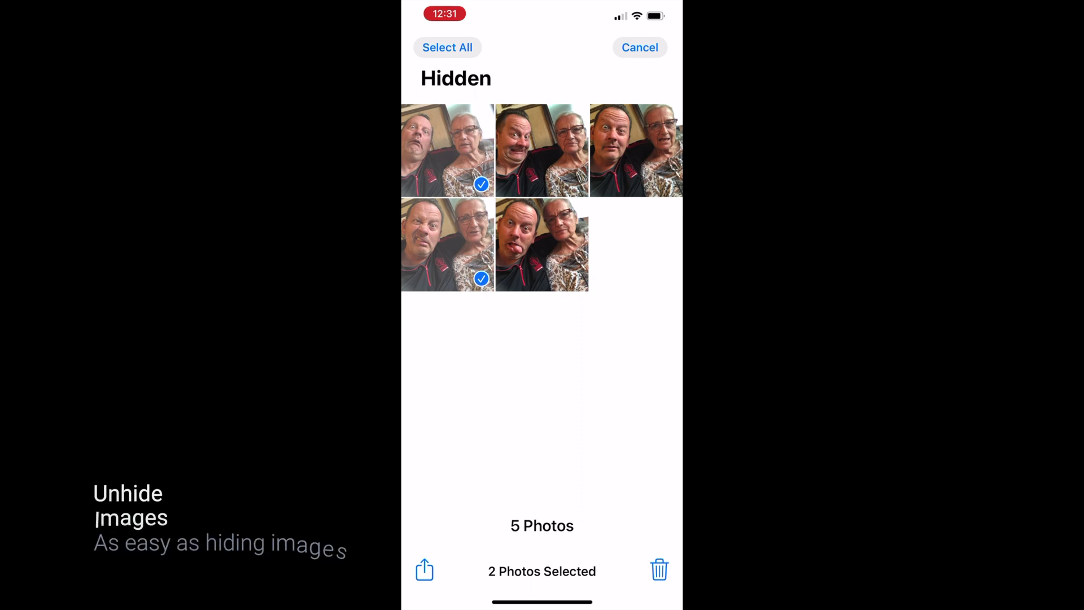
click(542, 150)
click(636, 150)
click(542, 245)
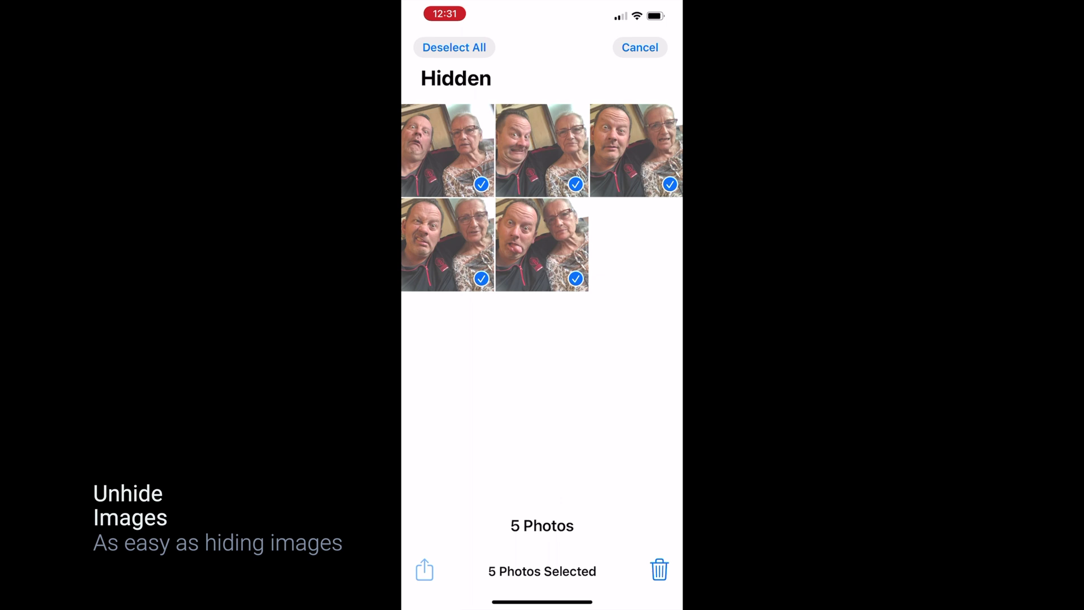
click(425, 569)
scroll(542, 339, down, 3)
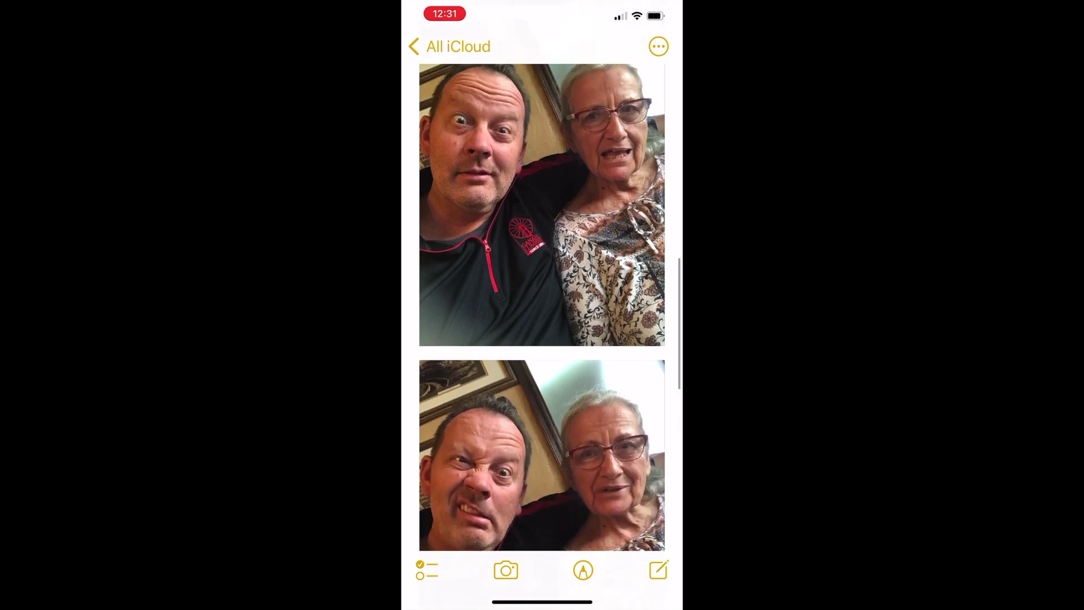
Lock the 'Me and mom' note with a password, hint 1234, and Face ID kept on
click(658, 46)
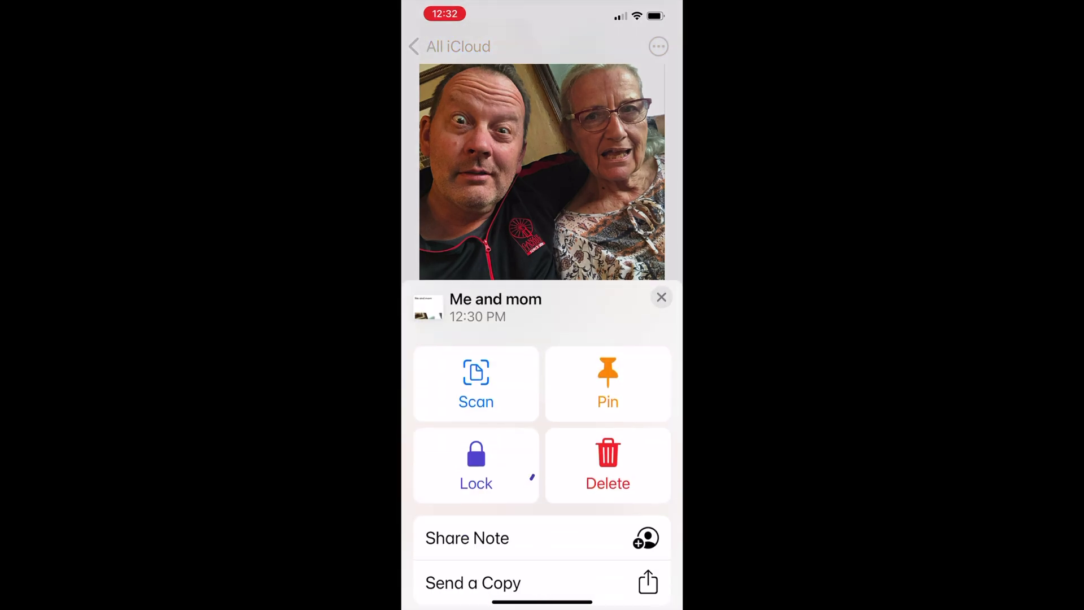
click(476, 464)
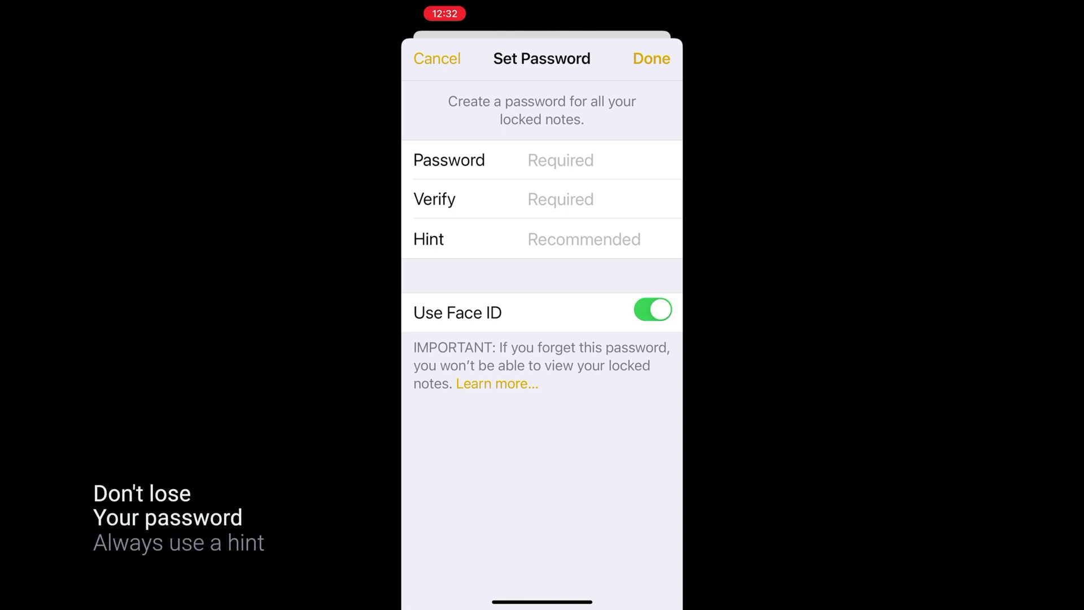
text(a)
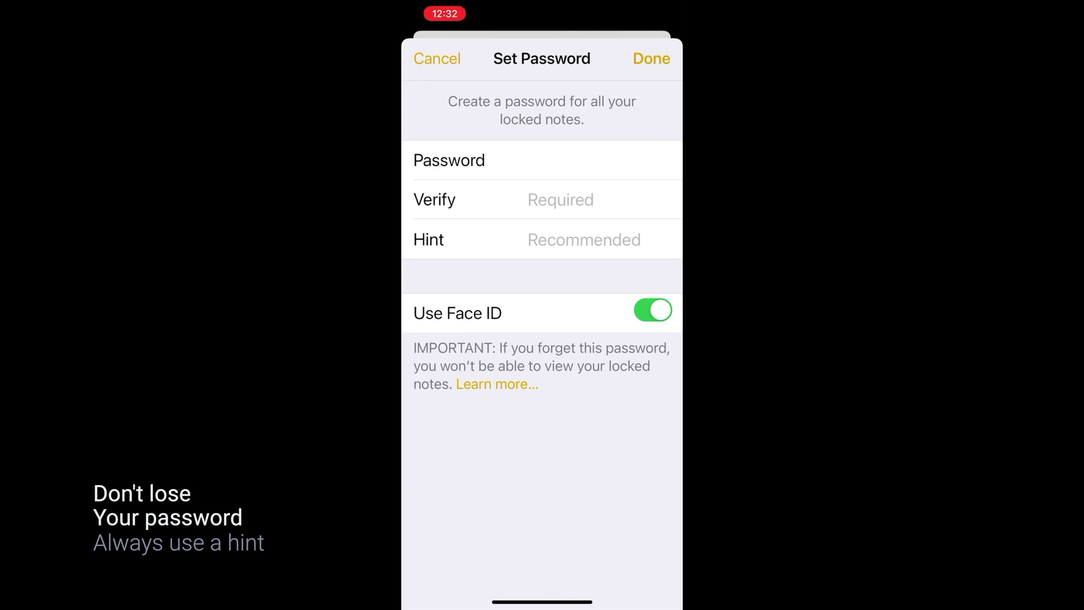
text(a)
key(Tab)
text(1)
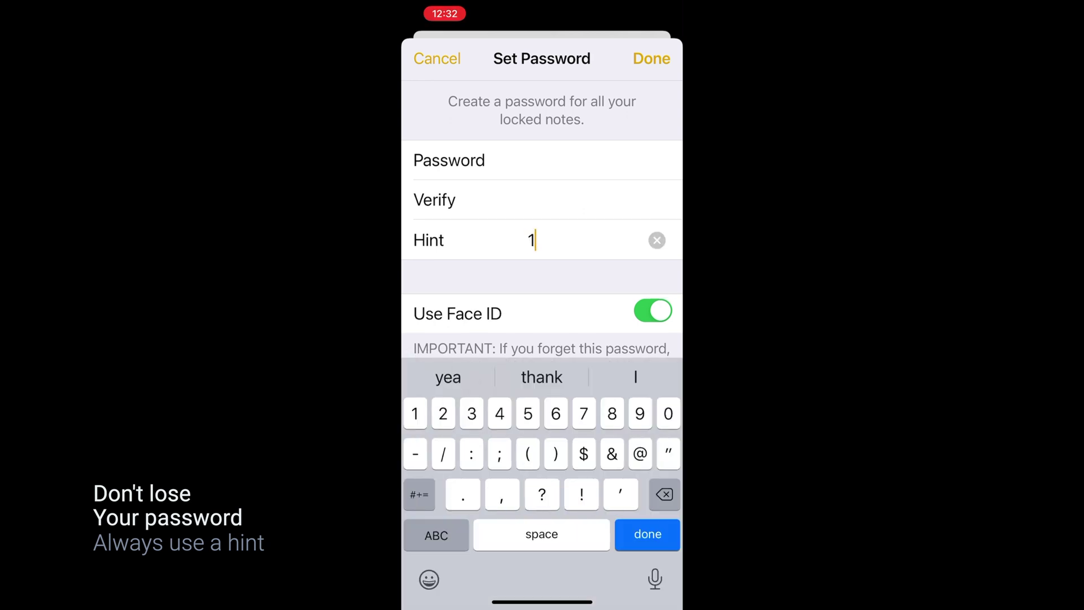
text(234)
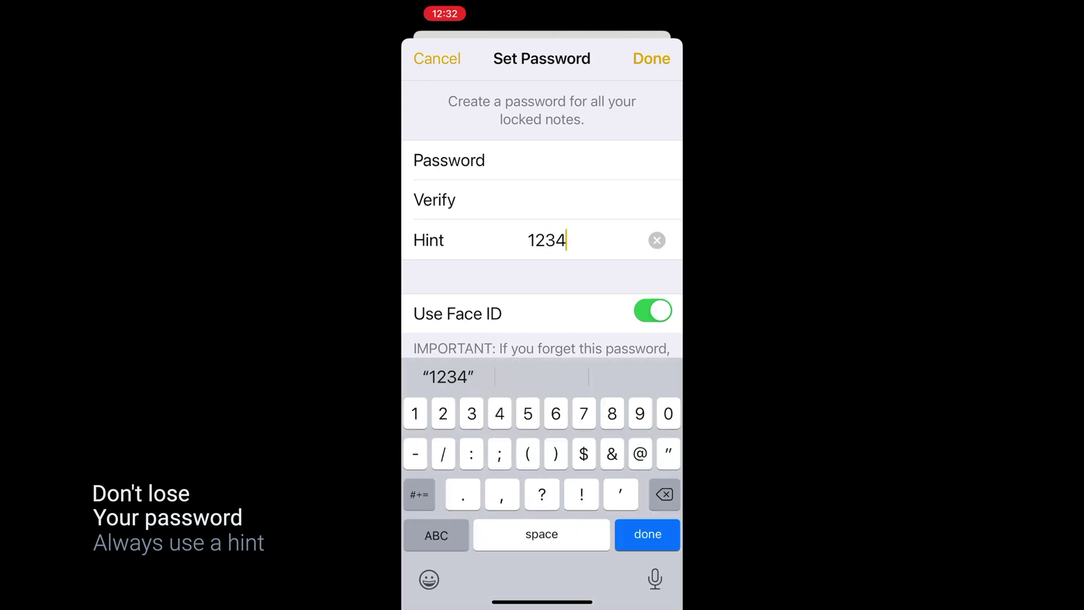
scroll(542, 225, down, 2)
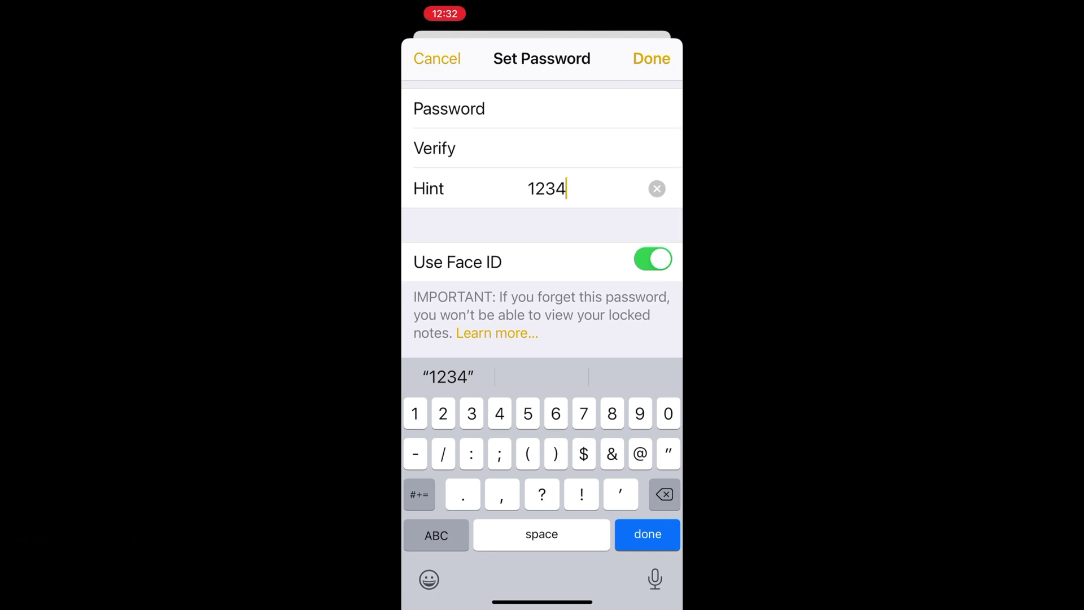
click(651, 58)
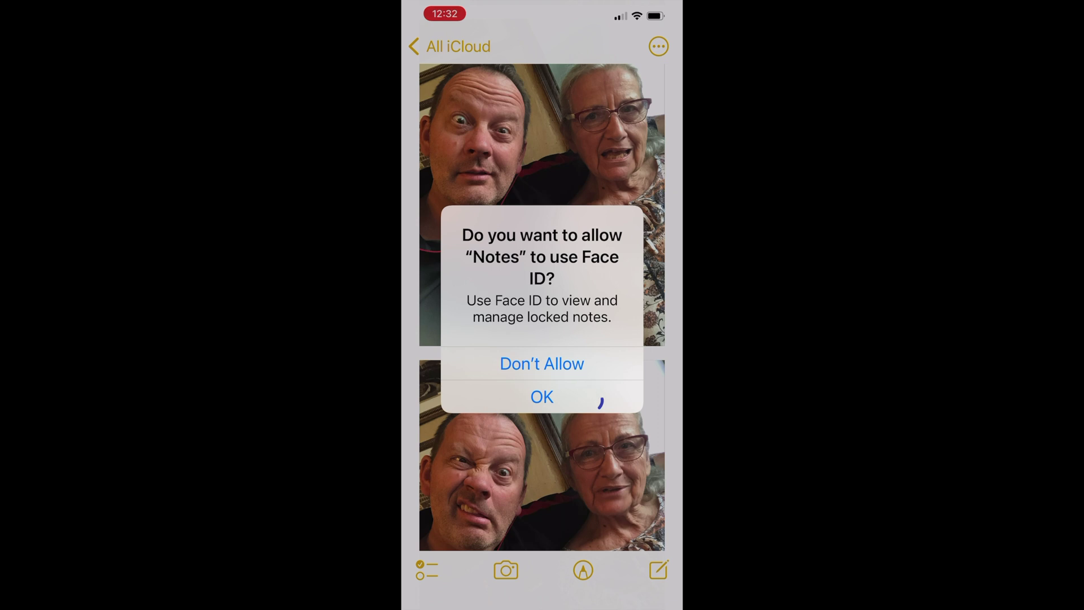
Allow Face ID for Notes, return to All iCloud, and dismiss the Locked Notes alert
click(542, 396)
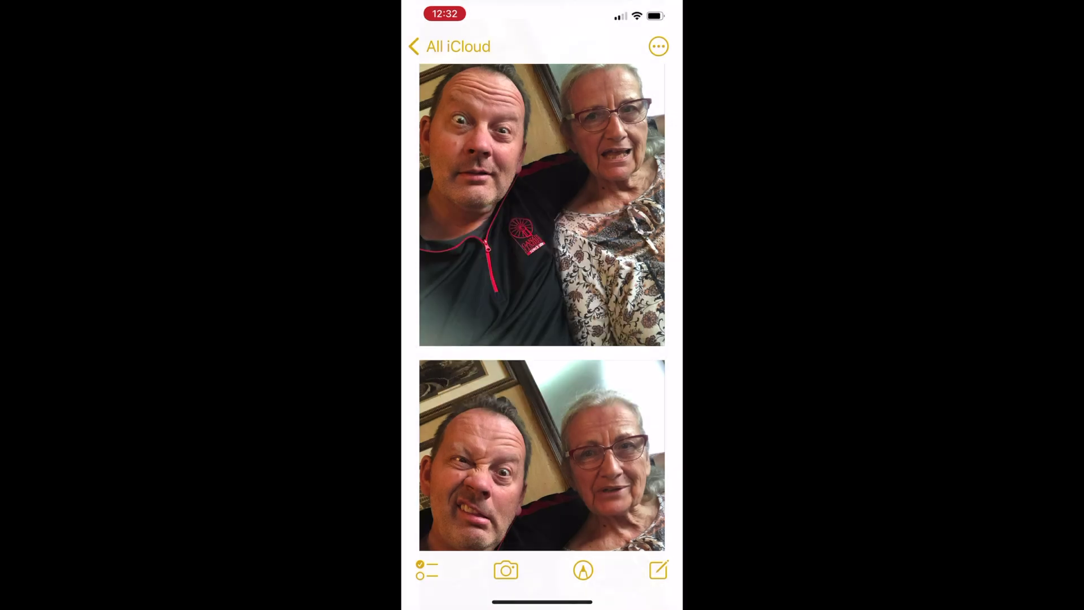
click(450, 47)
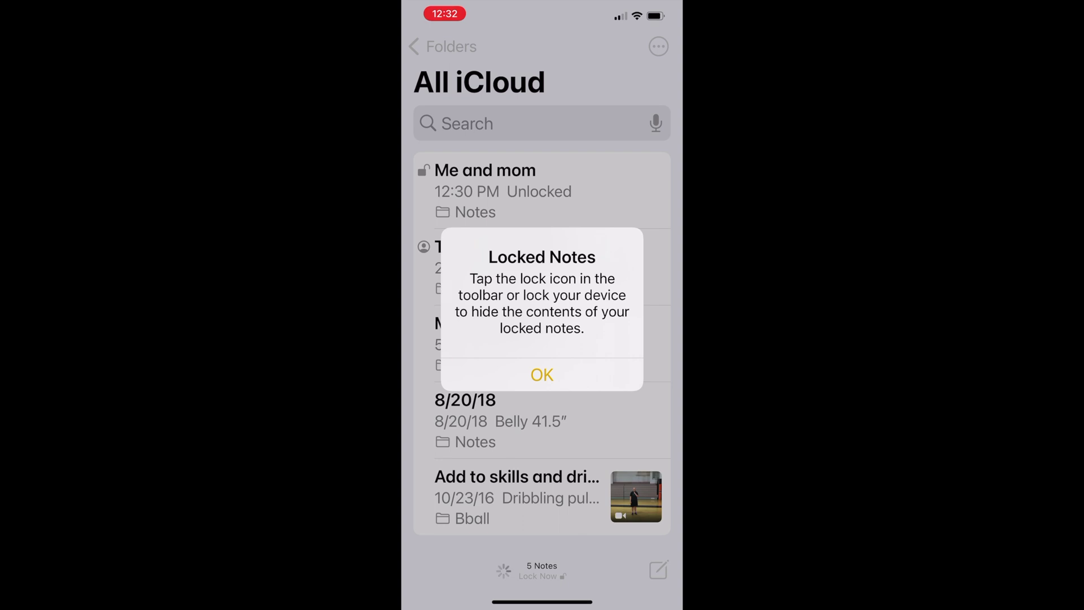
click(542, 375)
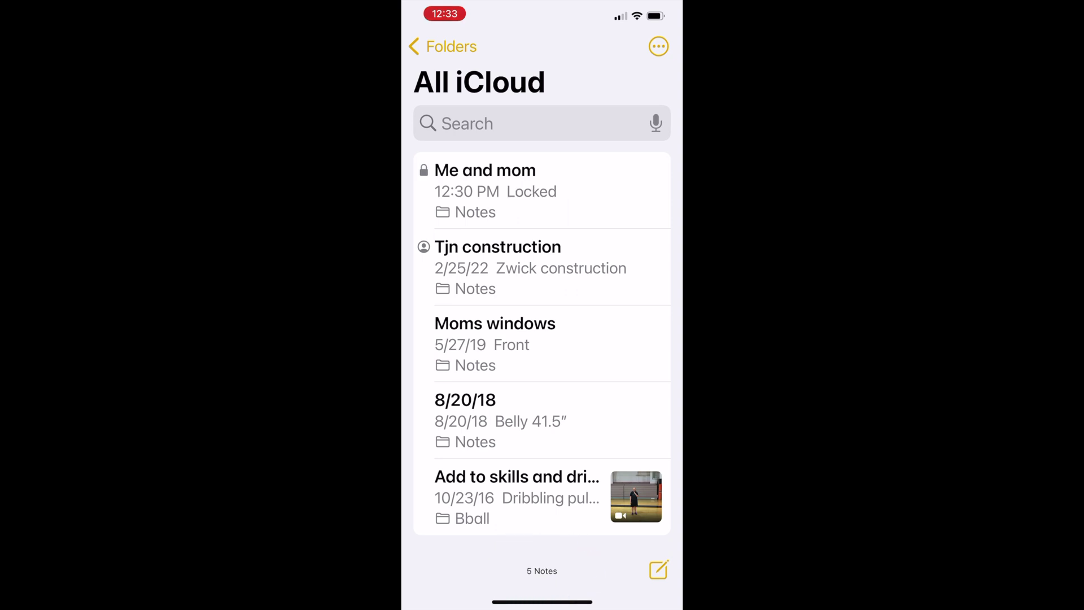
Unlock 'Me and mom' with Face ID and open sharing for its IMG_2313.HEIC photo
click(485, 190)
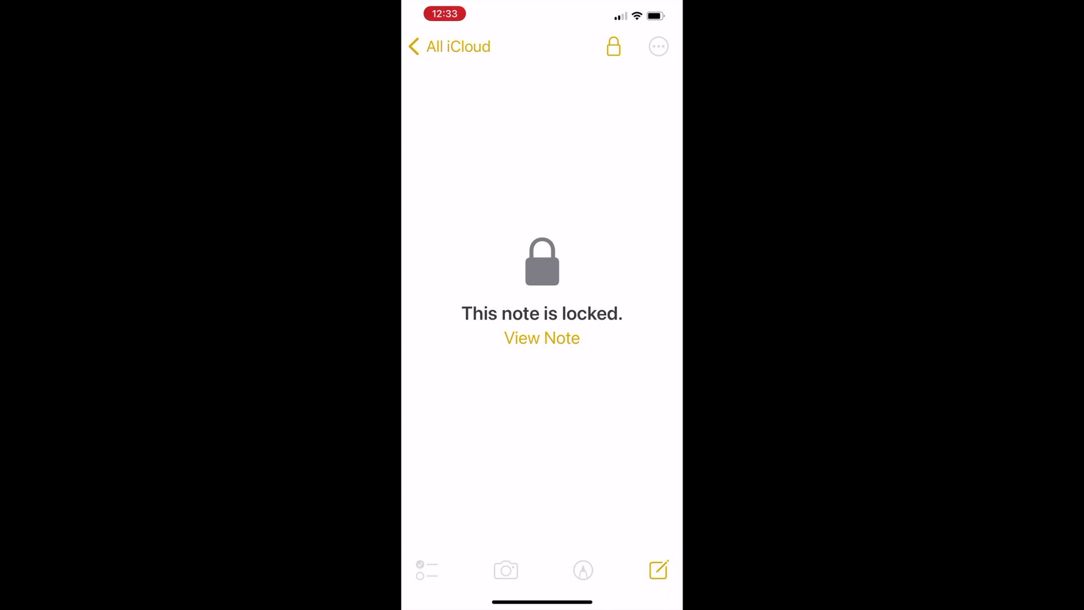
click(542, 338)
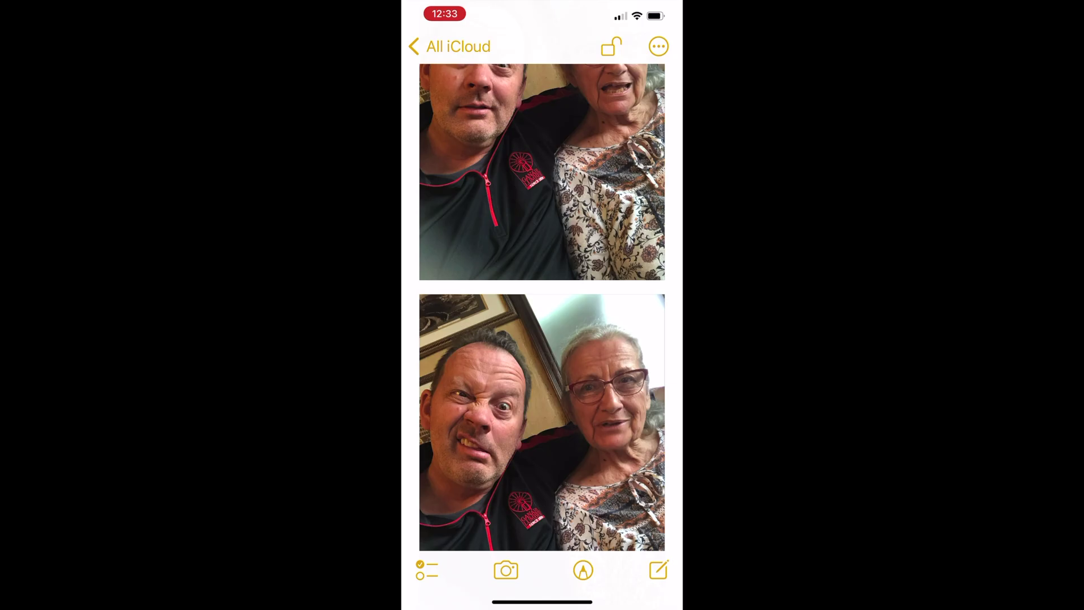
click(542, 423)
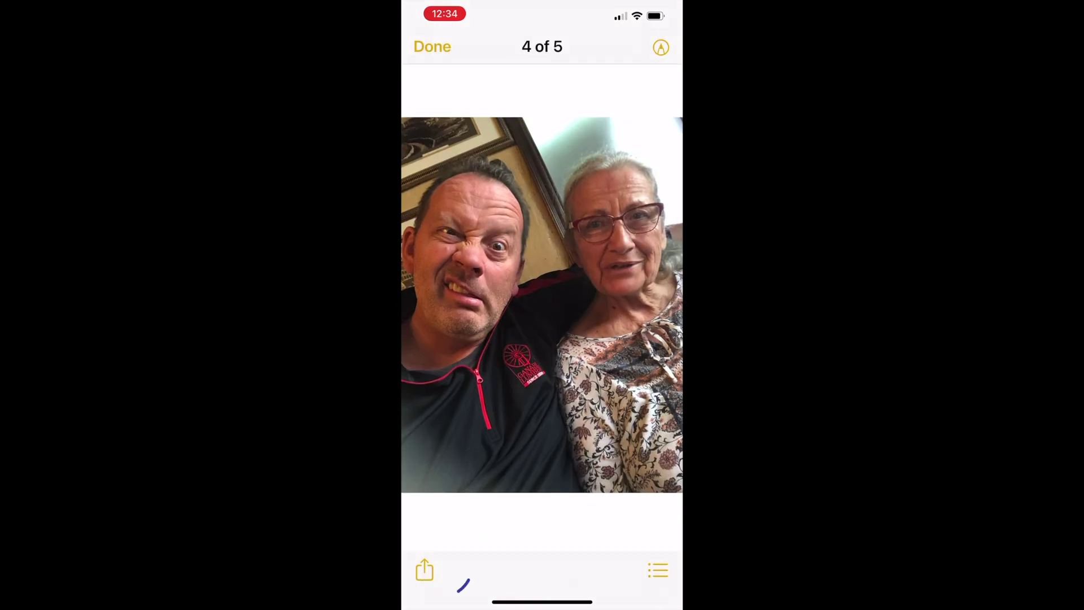
click(424, 570)
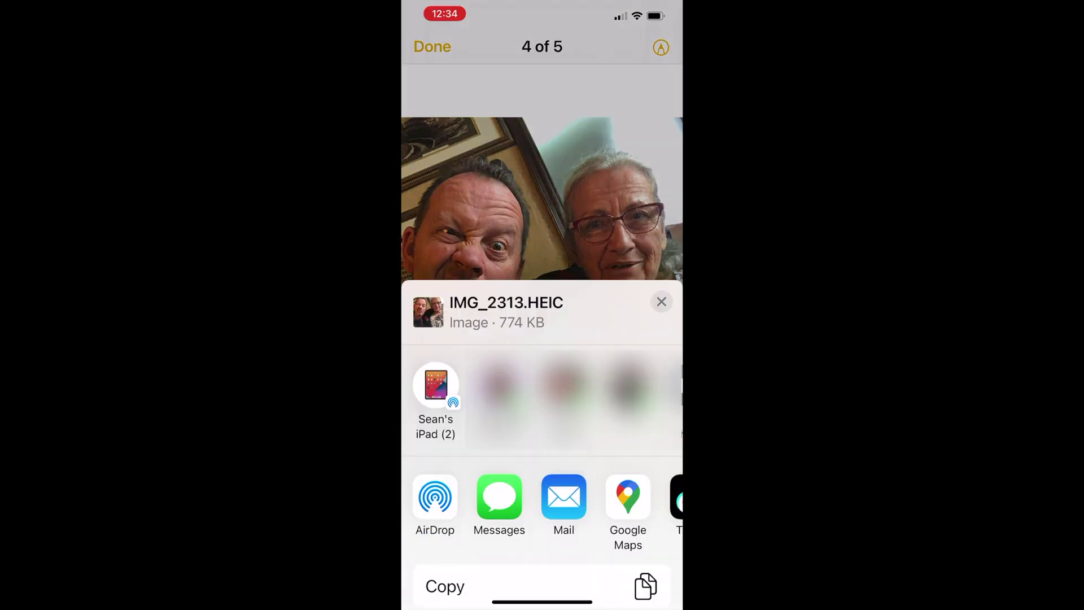